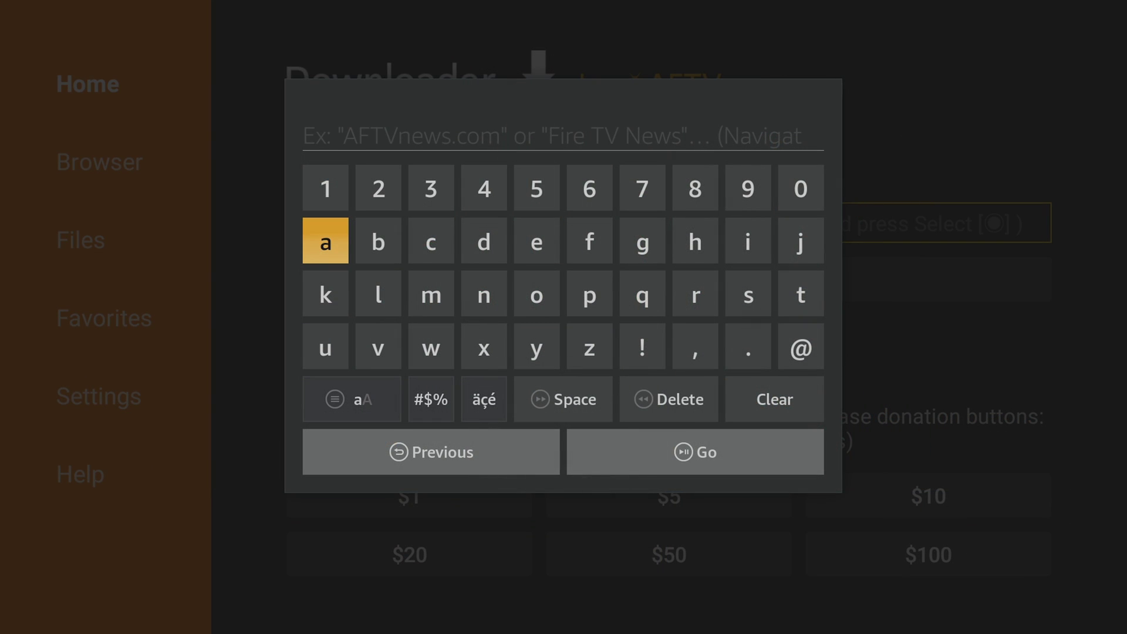
- Enter download code 56216 on the on-screen keyboard and submit it
key(Up)
key(Right)
key(Right)
key(Right)
key(Right)
key(Return)
key(Right)
key(Return)
key(Left)
key(Left)
key(Left)
key(Left)
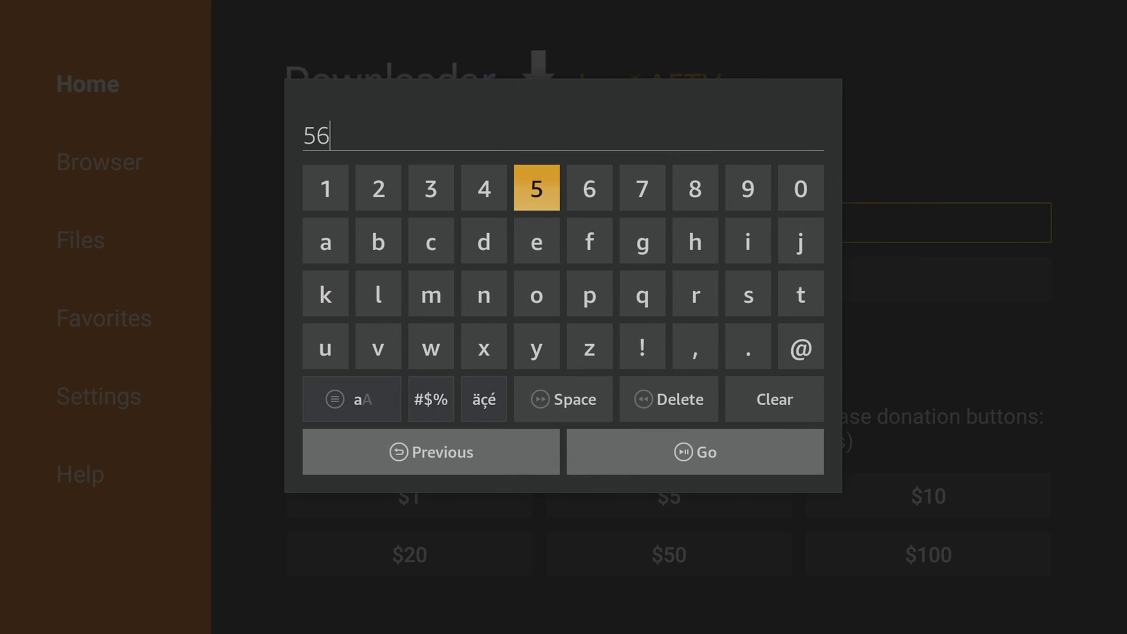
key(Return)
key(Left)
key(Left)
key(Right)
key(Return)
key(Right)
key(Right)
key(Right)
key(Right)
key(Right)
key(Return)
key(Down)
key(Down)
key(Down)
key(Down)
key(Down)
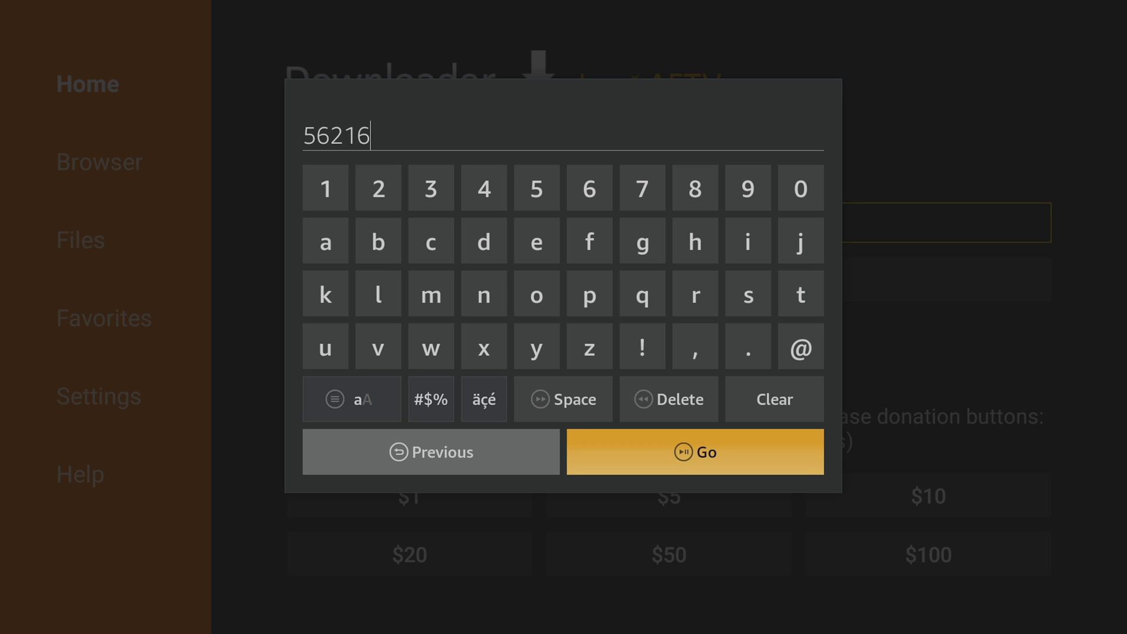
key(Return)
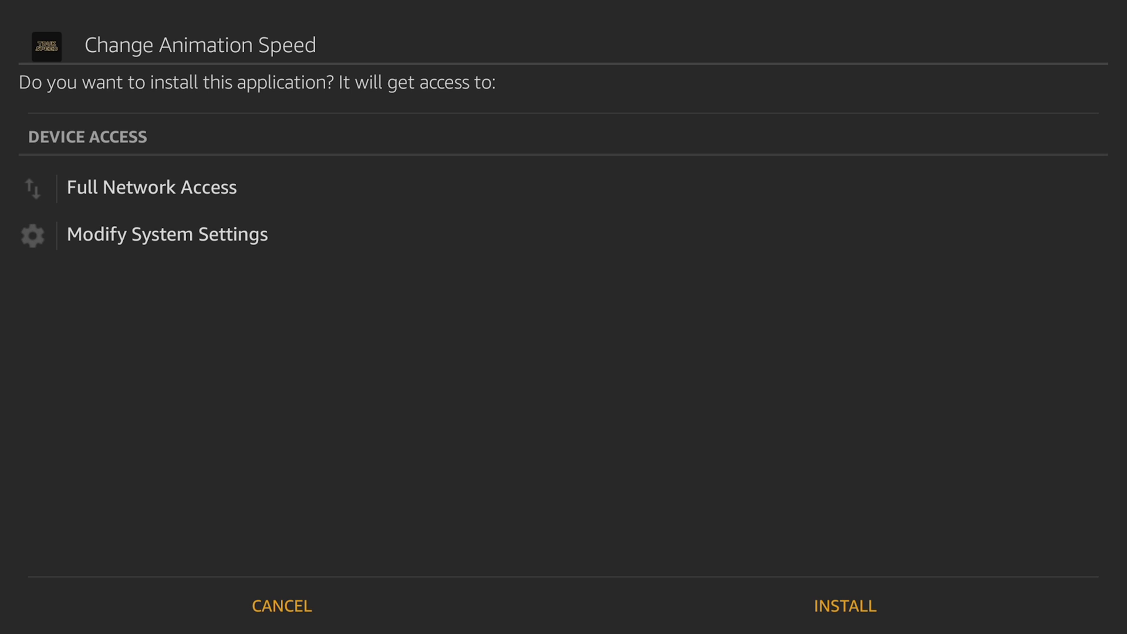
- Install the Change Animation Speed app and launch it
key(Down)
key(Right)
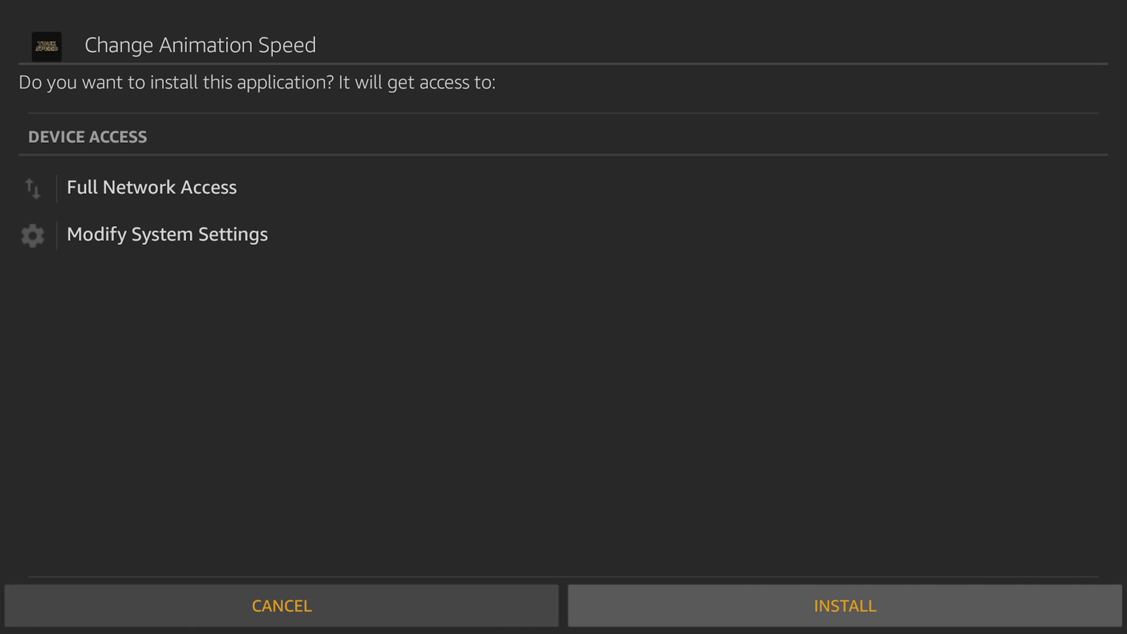
key(Return)
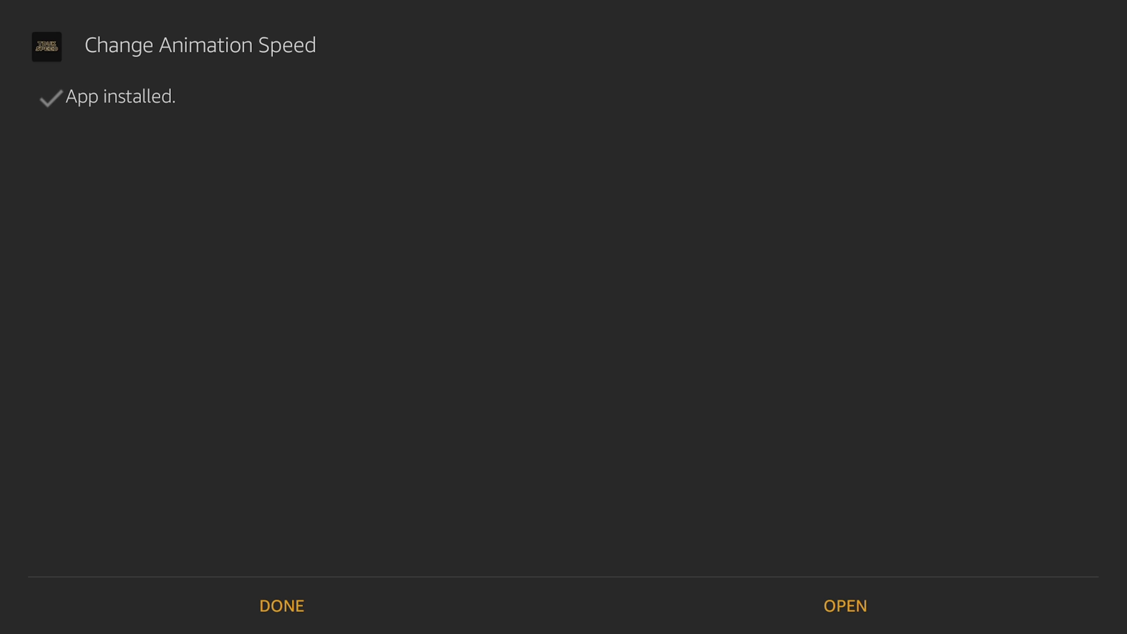
key(Down)
key(Right)
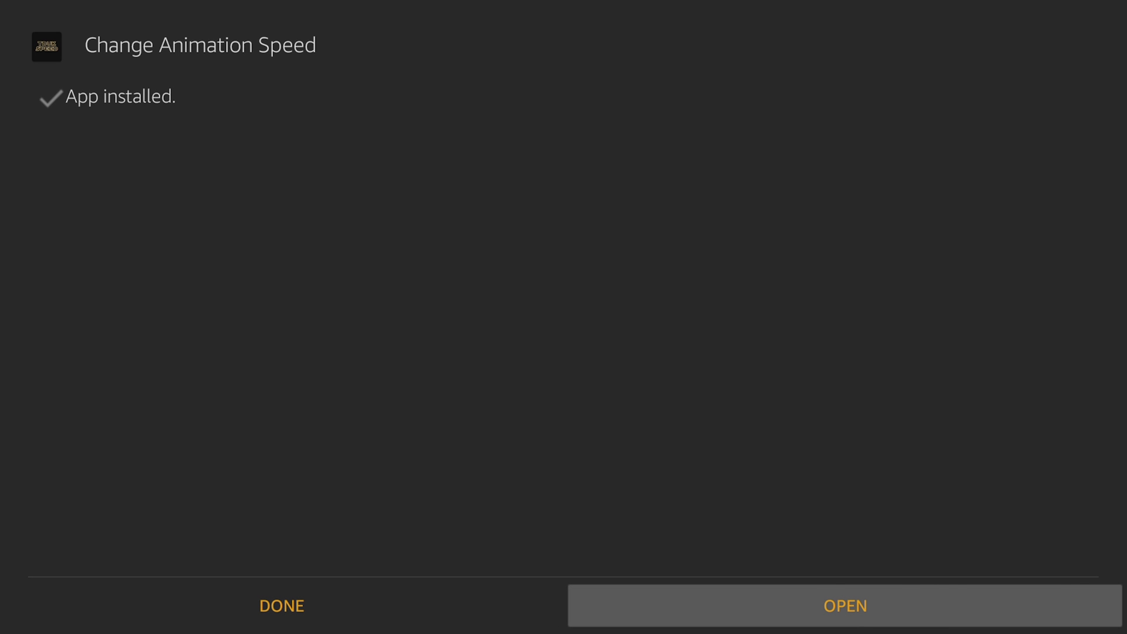
key(Return)
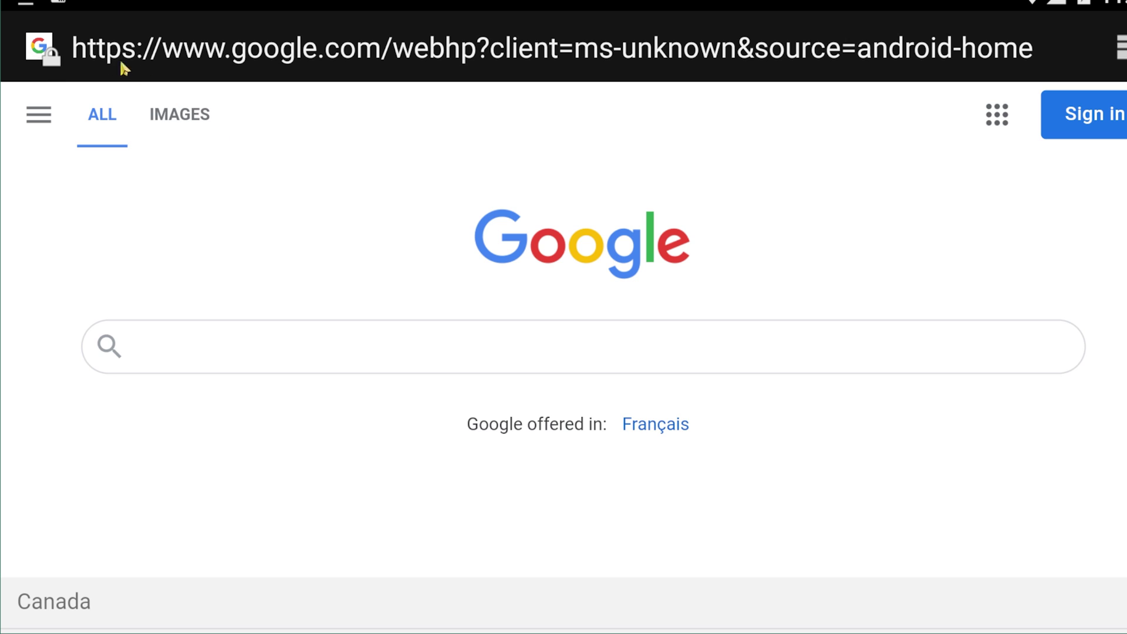
- Load aftv.news/16624 from the browser's address bar
click(269, 60)
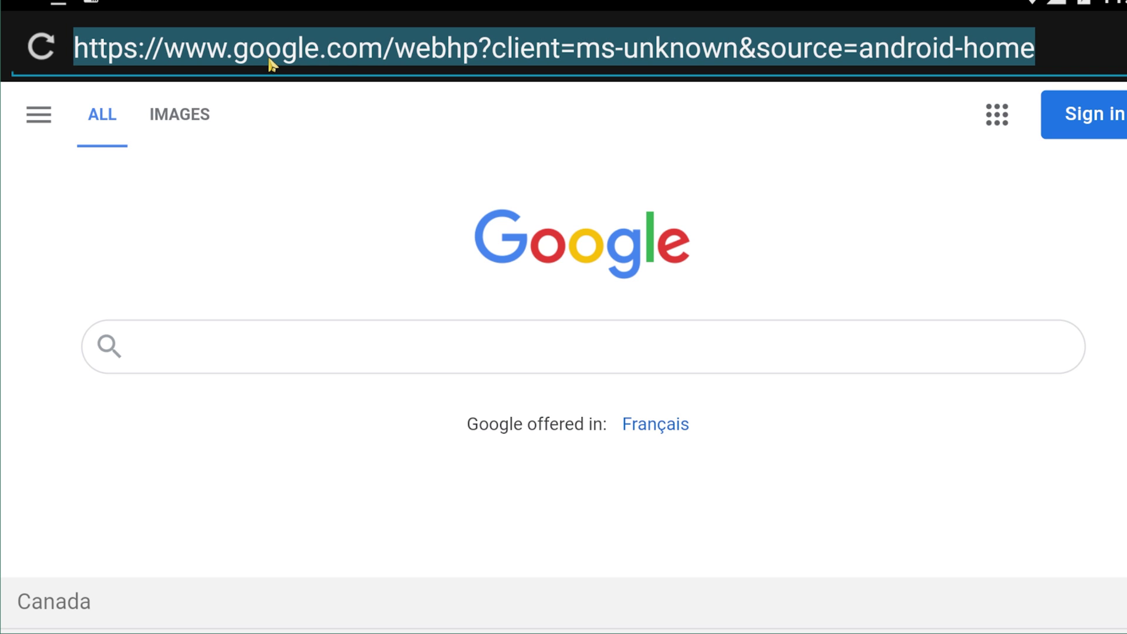
text(a)
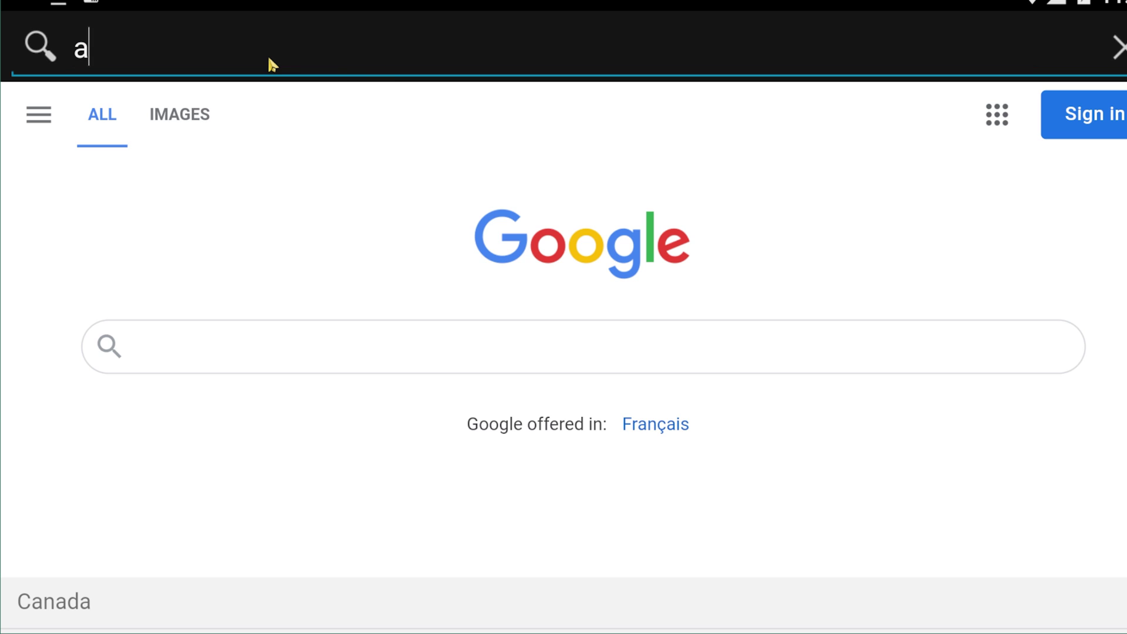
text(ftv.news/)
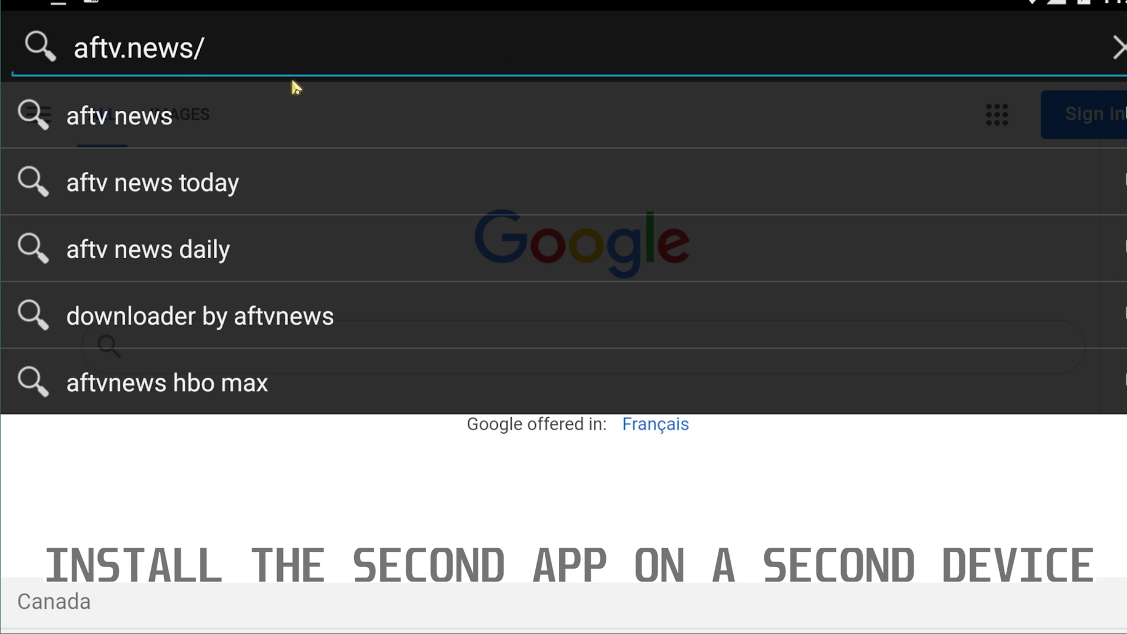
text(16624)
key(Return)
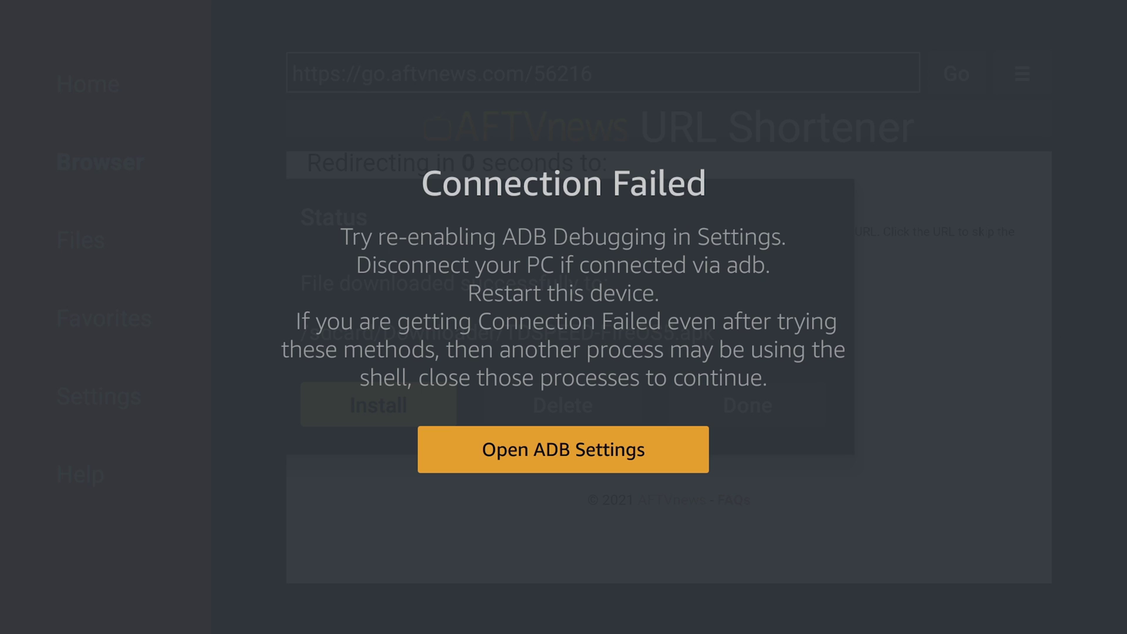
- Dismiss the Connection Failed error and delete TDSPEED-FireOS5.apk from Downloader
key(Return)
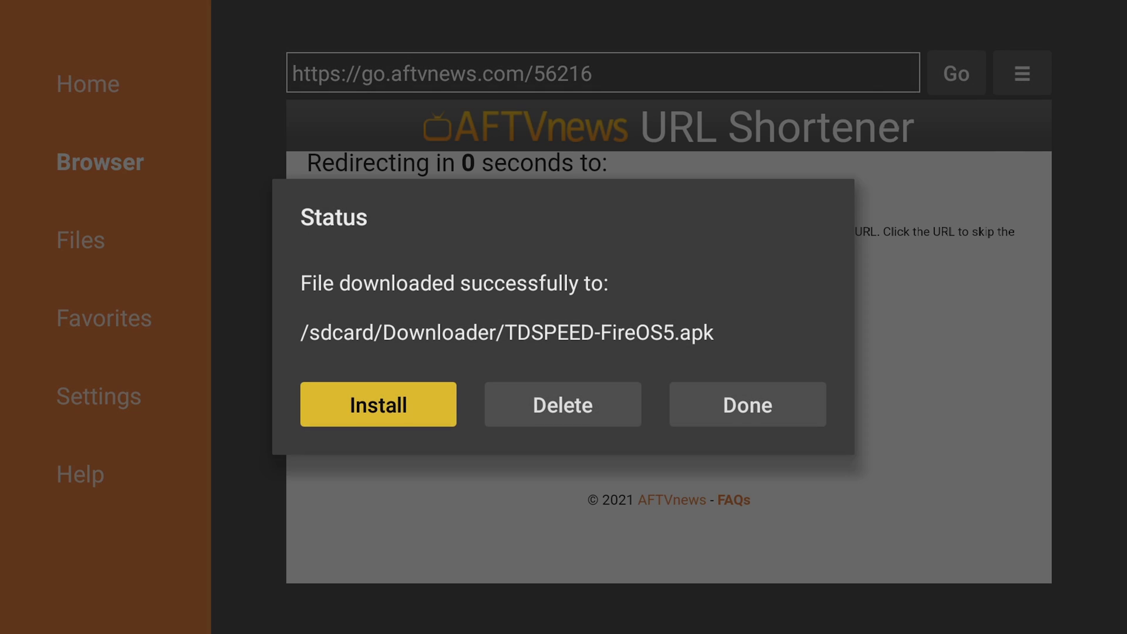
key(Right)
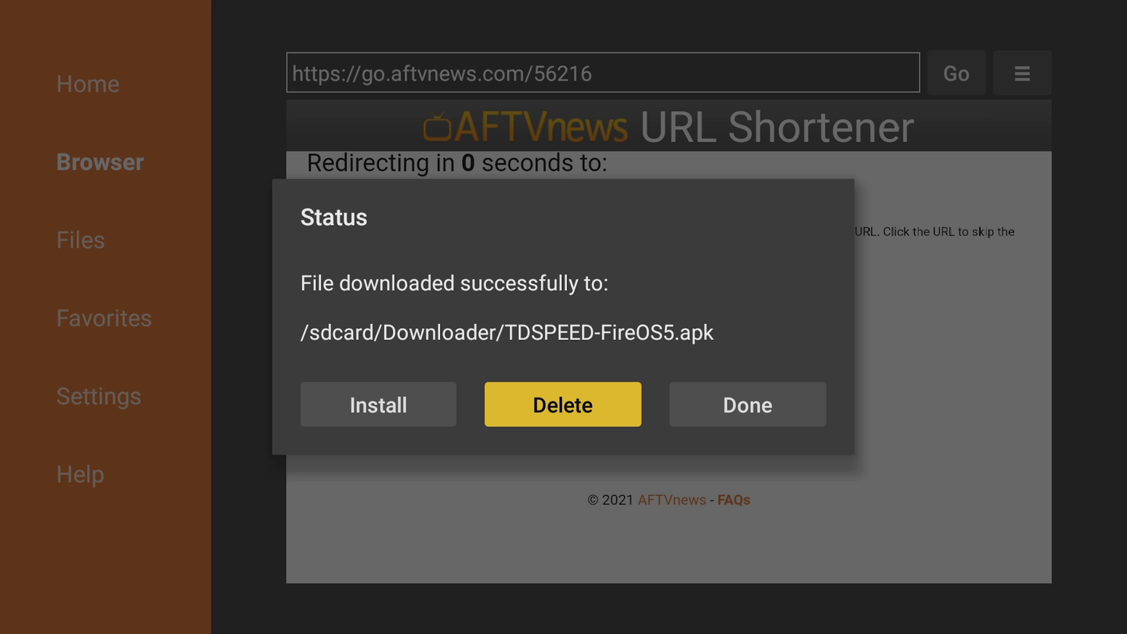
key(Return)
key(Left)
key(Return)
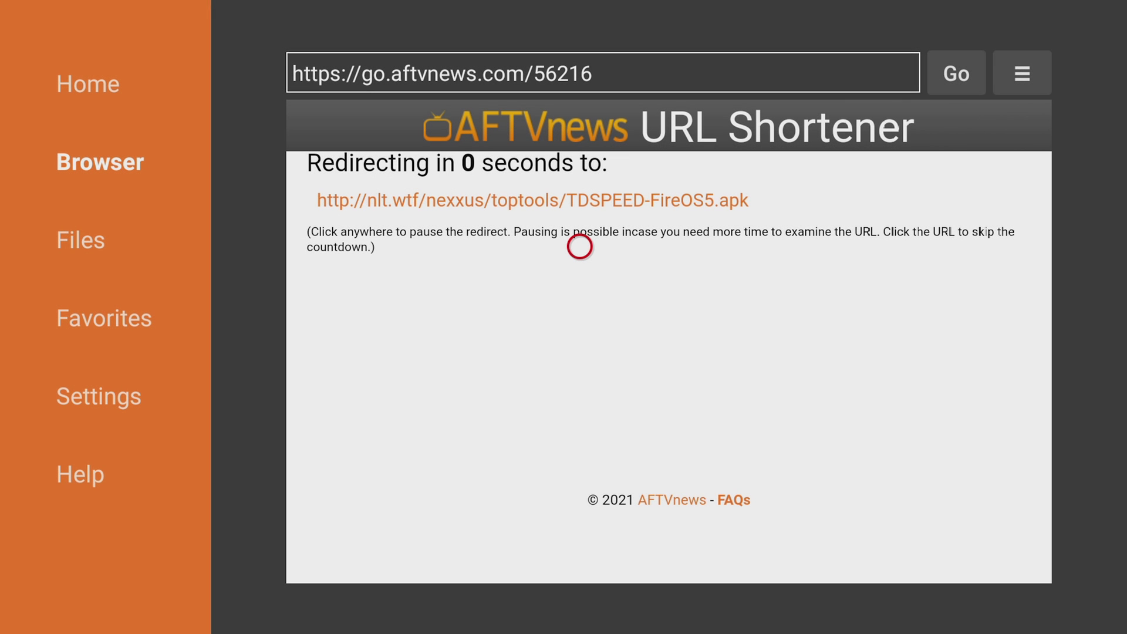
key(Left)
key(Left)
key(Left)
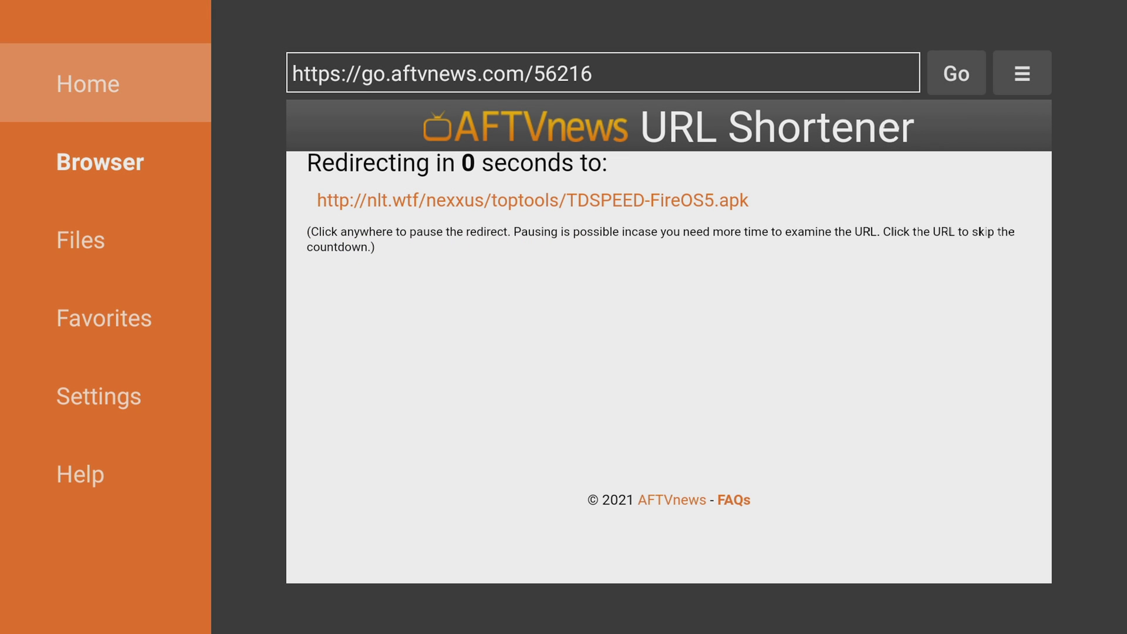
- From Home, go to My Fire TV developer options and turn ADB Debugging on
key(Home)
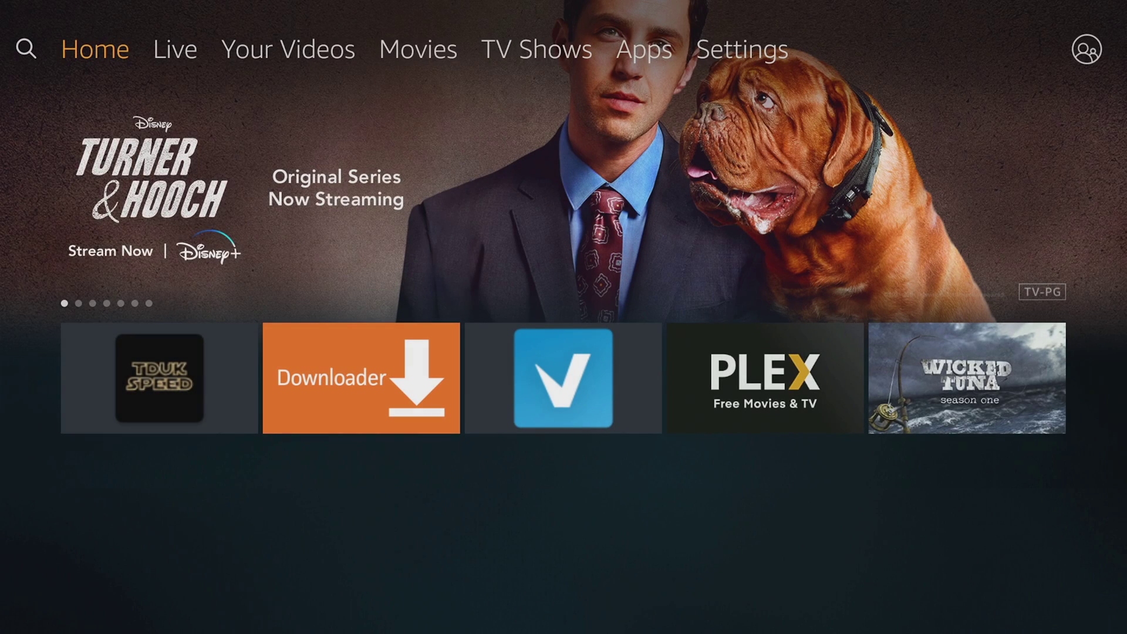
key(Right)
key(Right)
key(Right)
key(Right)
key(Right)
key(Right)
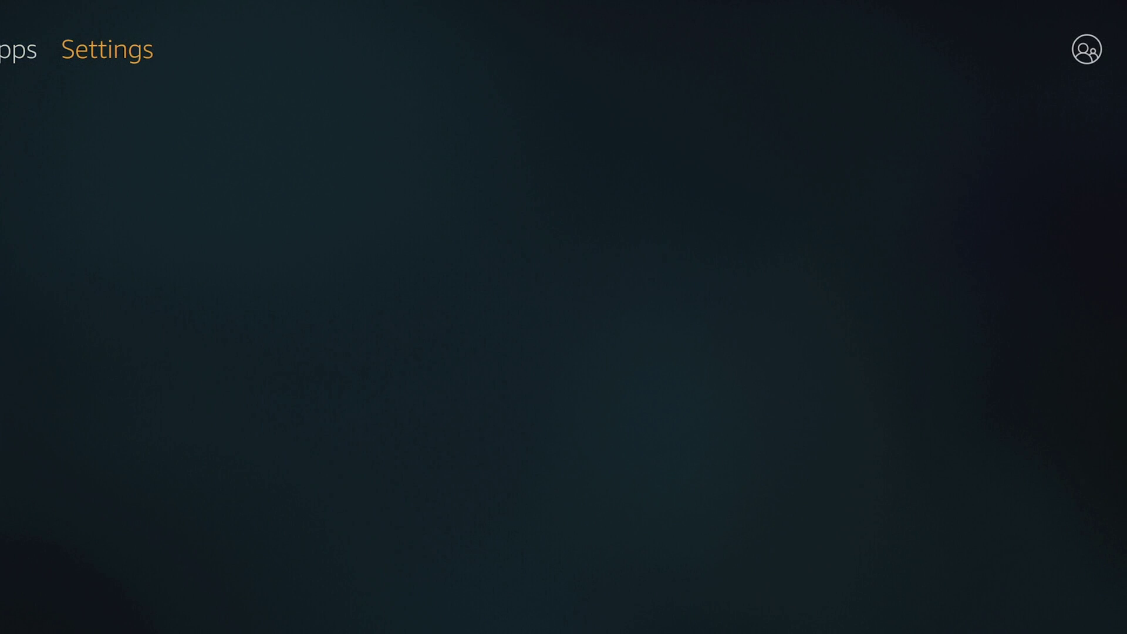
key(Down)
key(Right)
key(Right)
key(Right)
key(Right)
key(Right)
key(Right)
key(Right)
key(Right)
key(Right)
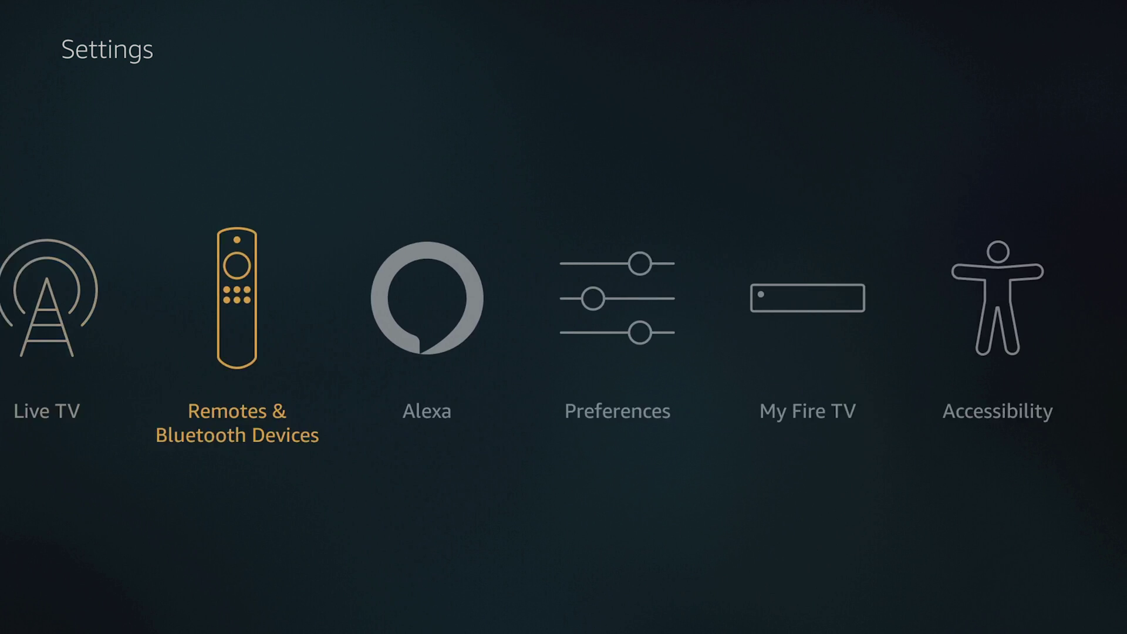
key(Return)
key(Down)
key(Return)
key(Return)
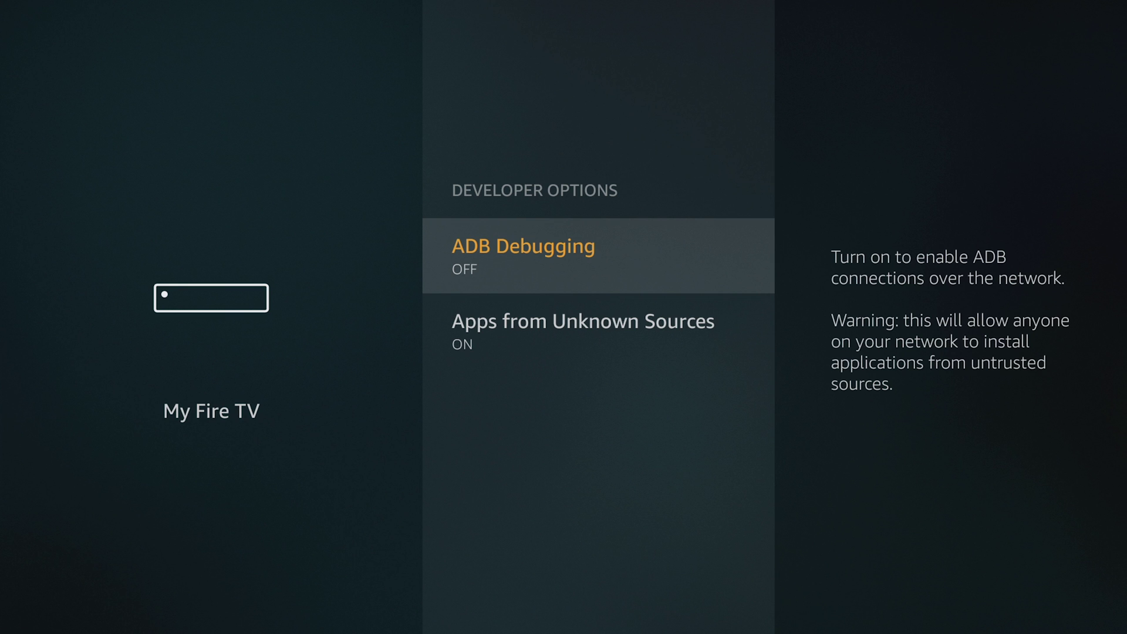
key(Return)
key(Escape)
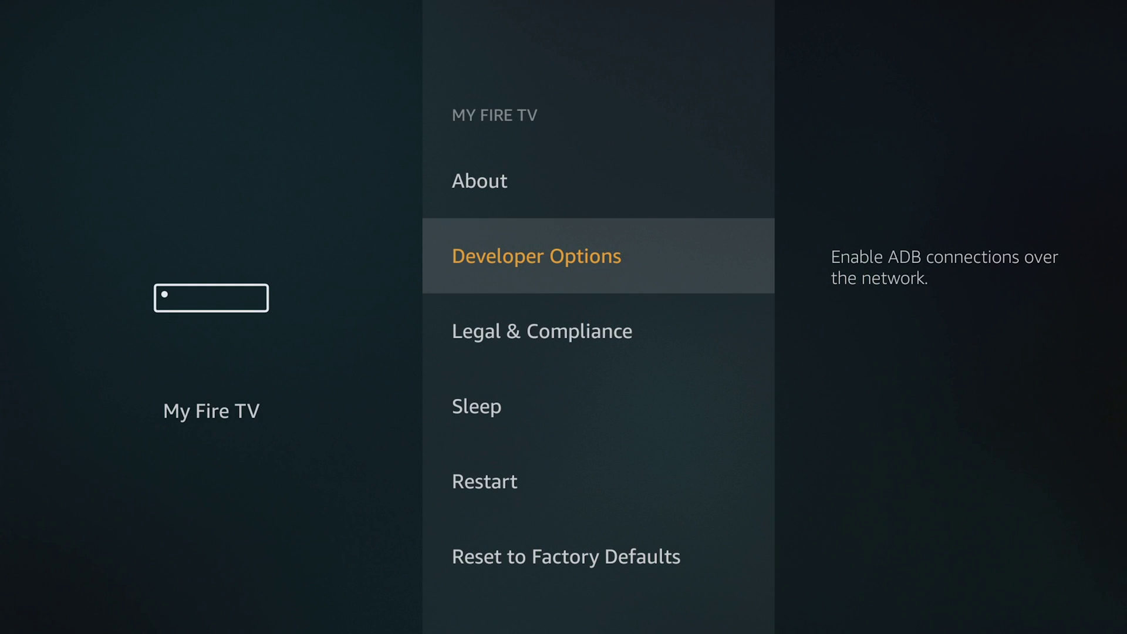
- Open About and view the Network page showing the Fire TV's IP address
key(Up)
key(Return)
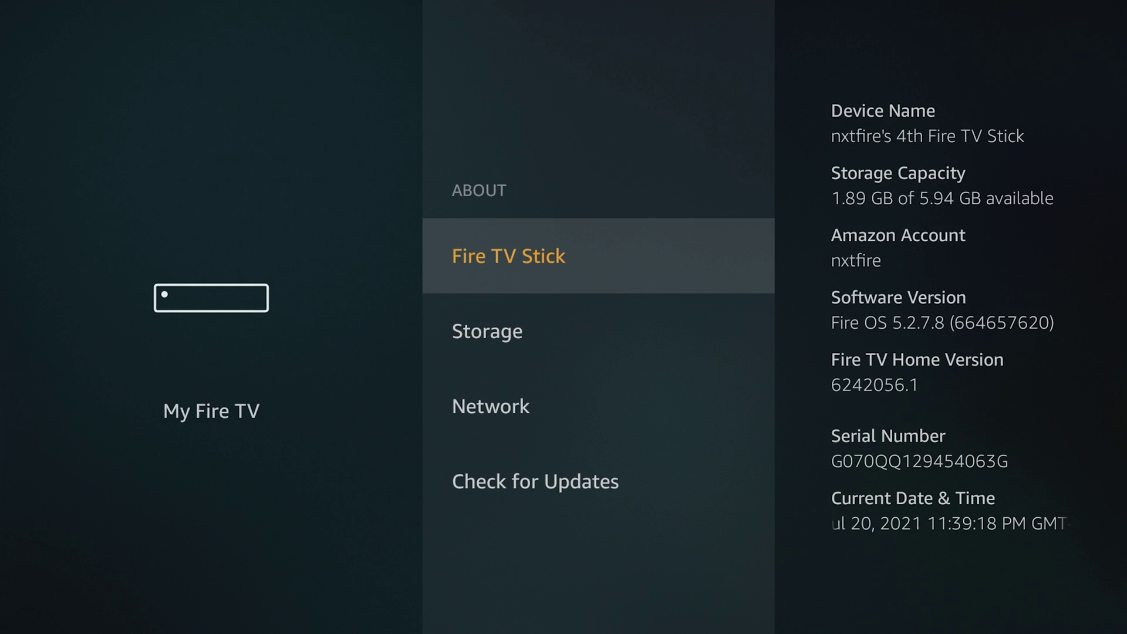
key(Down)
key(Down)
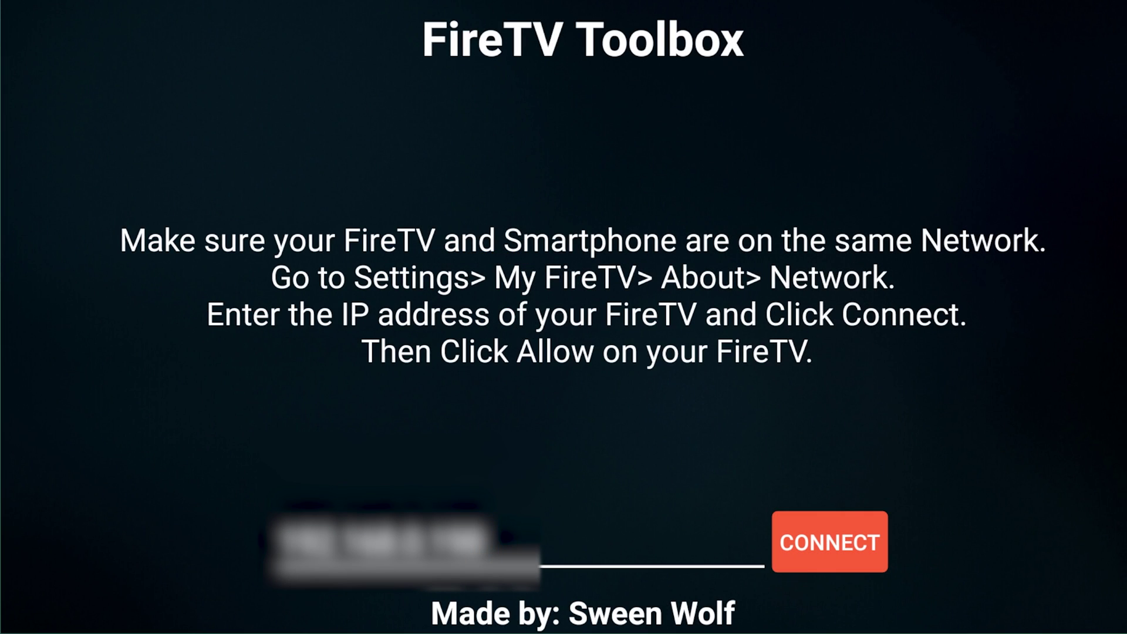
- Connect FireTV Toolbox to the Fire TV at the entered IP address
click(837, 552)
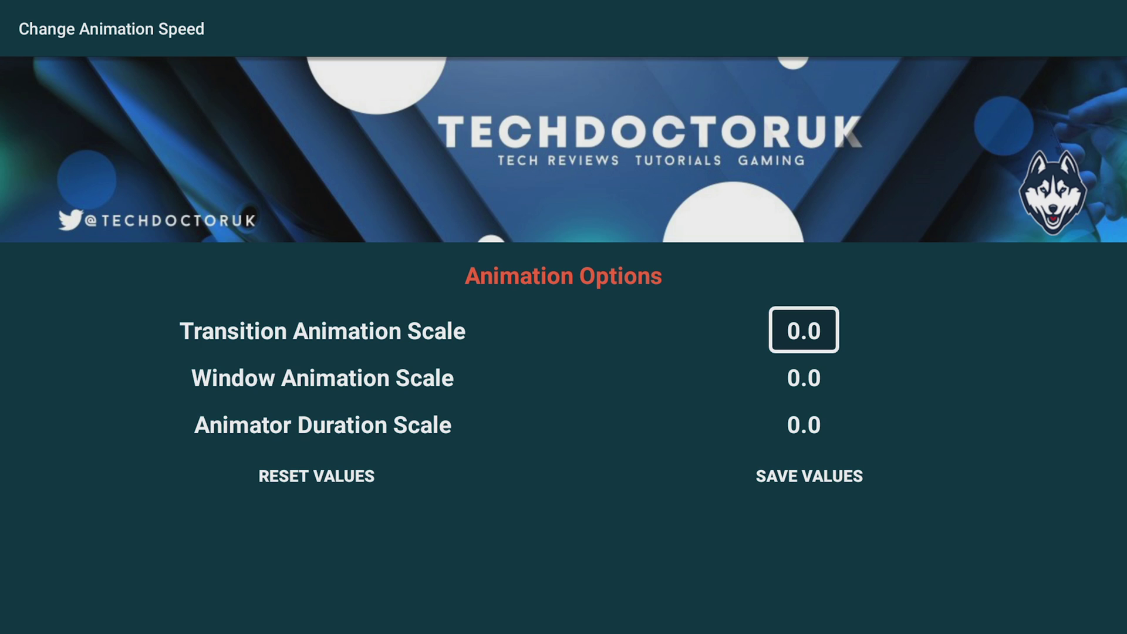
- Keep Transition, Window and Animator Duration scales at 0.0 and save the values
key(Down)
key(Down)
key(Up)
key(Up)
key(Down)
key(Down)
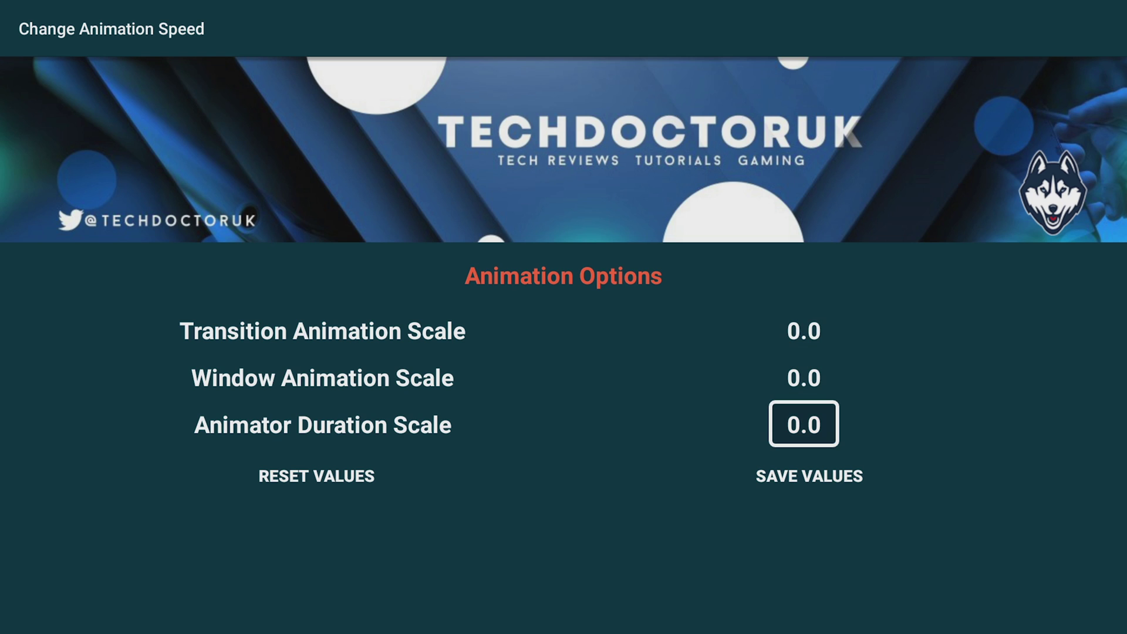
key(Return)
key(Down)
key(Down)
key(Down)
key(Down)
key(Down)
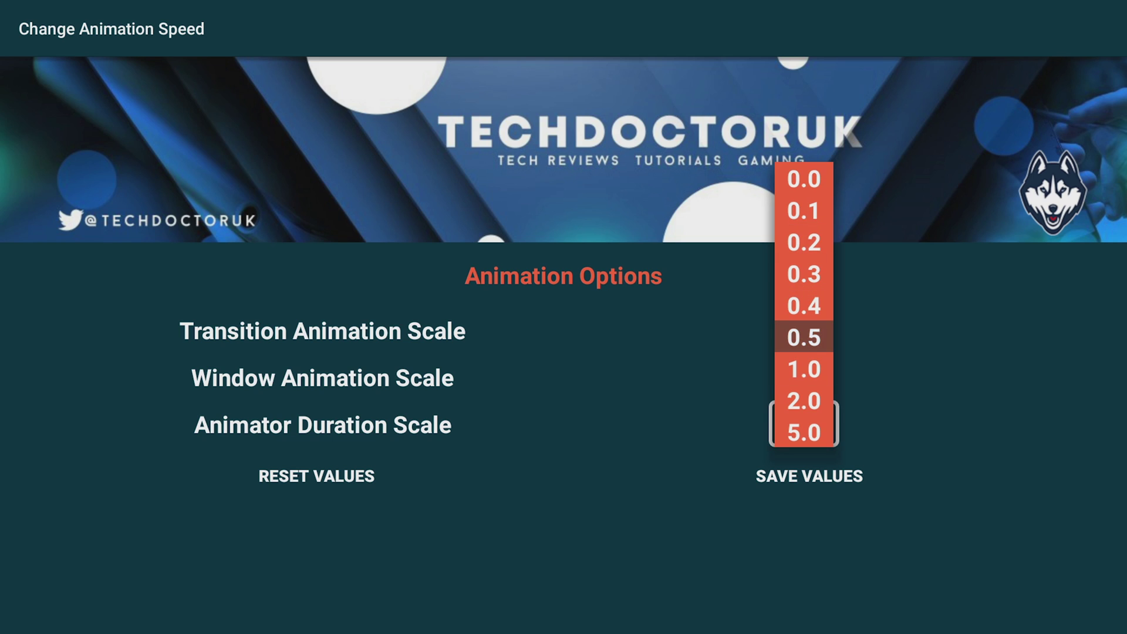
key(Up)
key(Up)
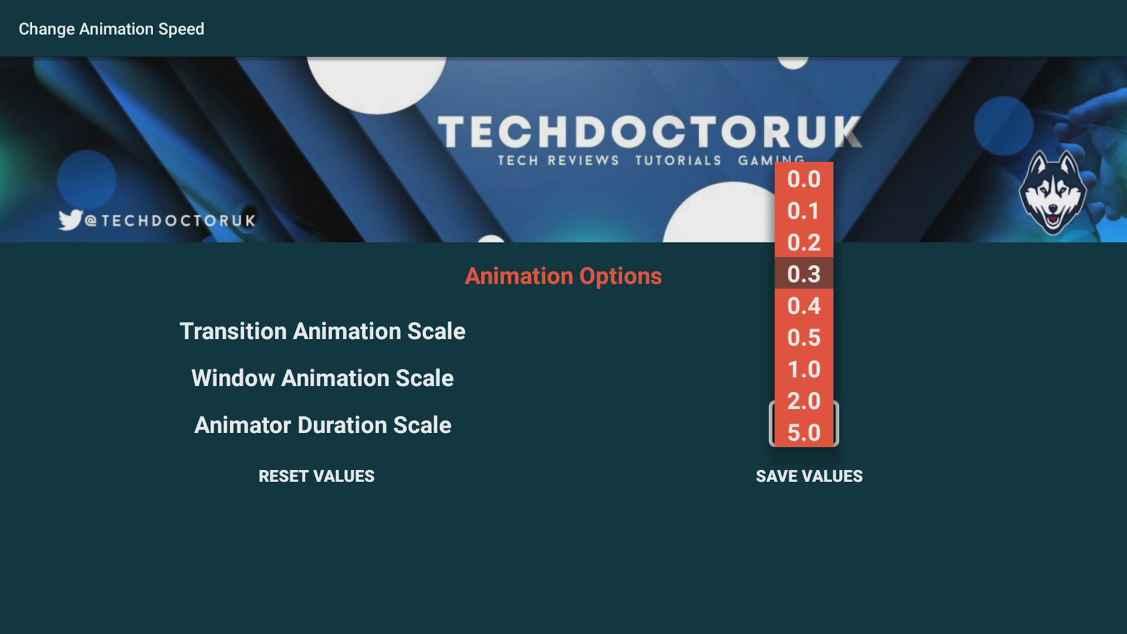
key(Escape)
key(Down)
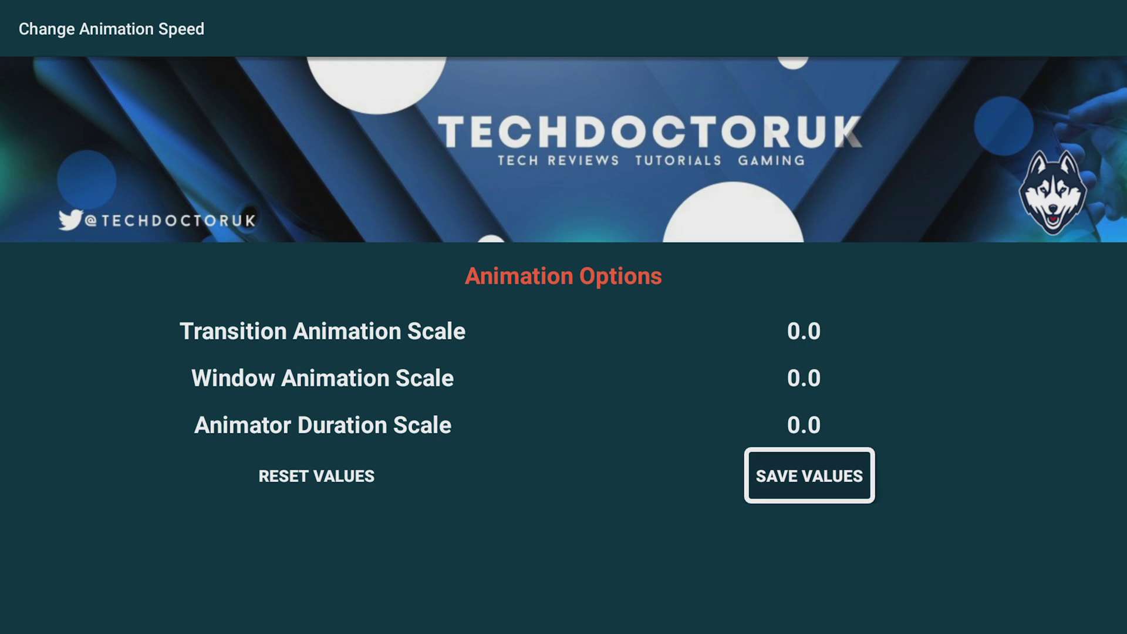
key(Return)
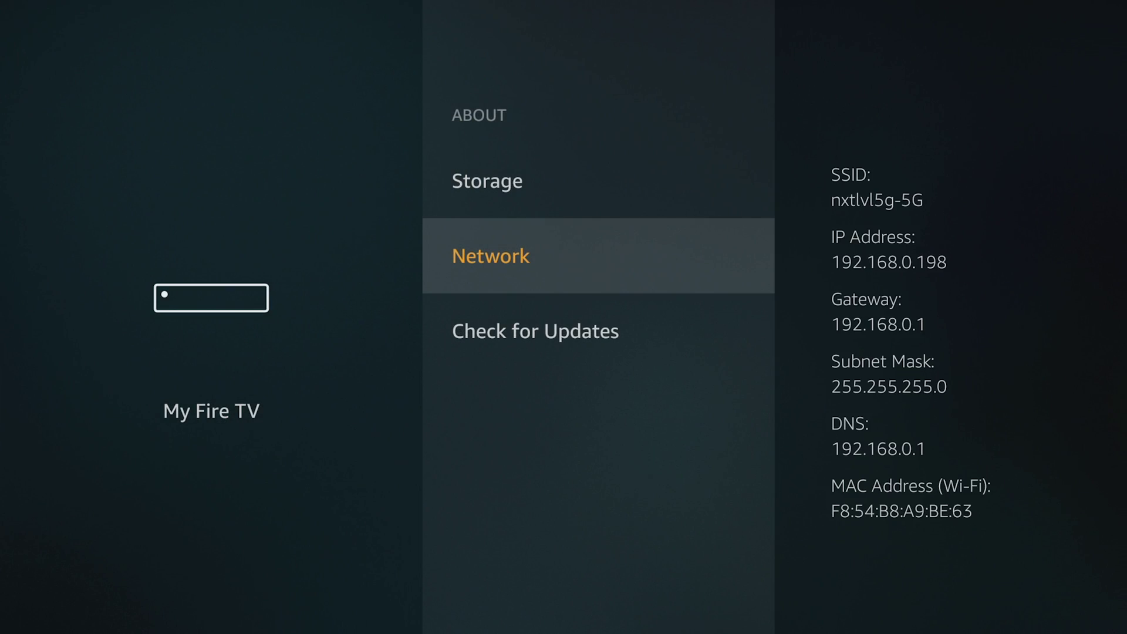
- Return to the Home screen and browse its apps and channels row
key(Home)
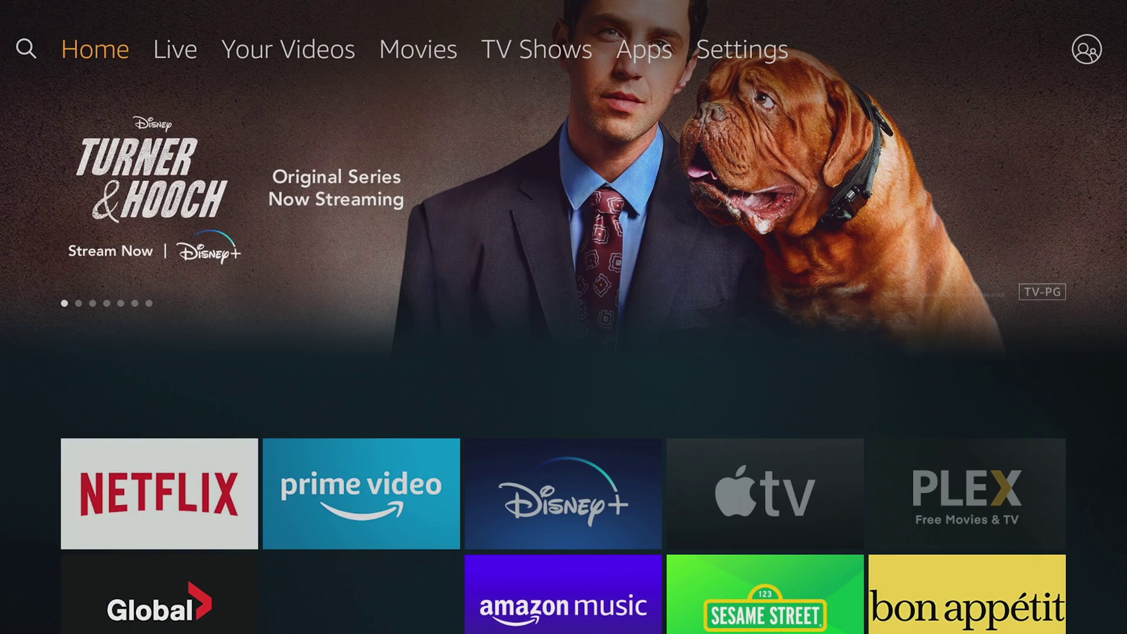
key(Down)
key(Down)
key(Down)
key(Down)
key(Up)
key(Up)
key(Right)
key(Right)
key(Right)
key(Right)
key(Left)
key(Left)
key(Left)
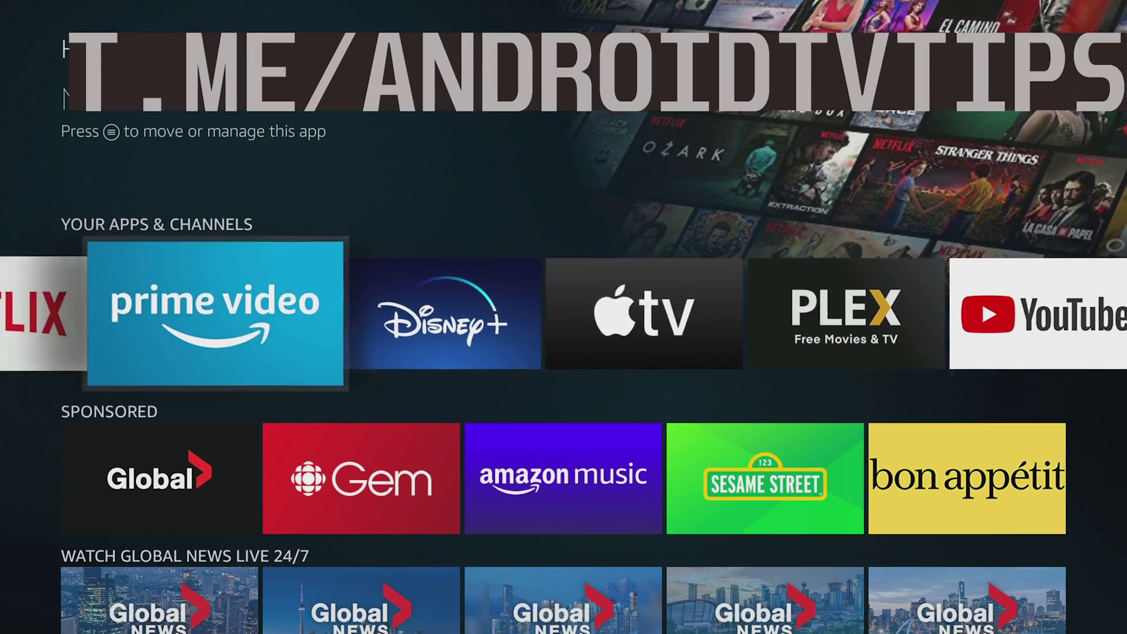
key(Left)
key(Up)
key(Up)
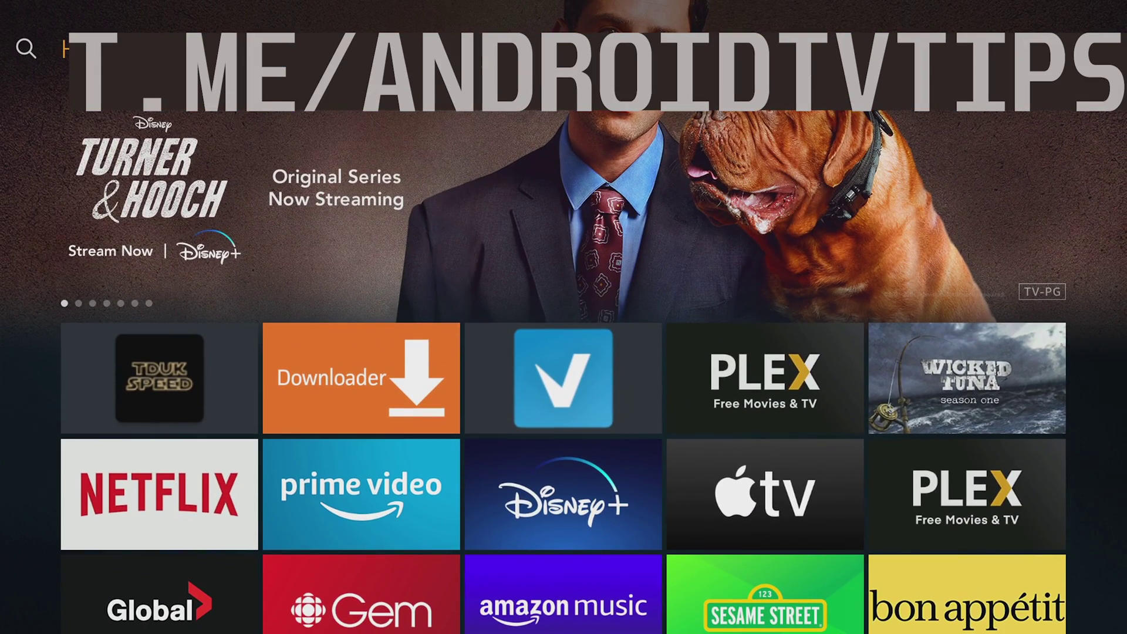
key(XF86PowerOff)
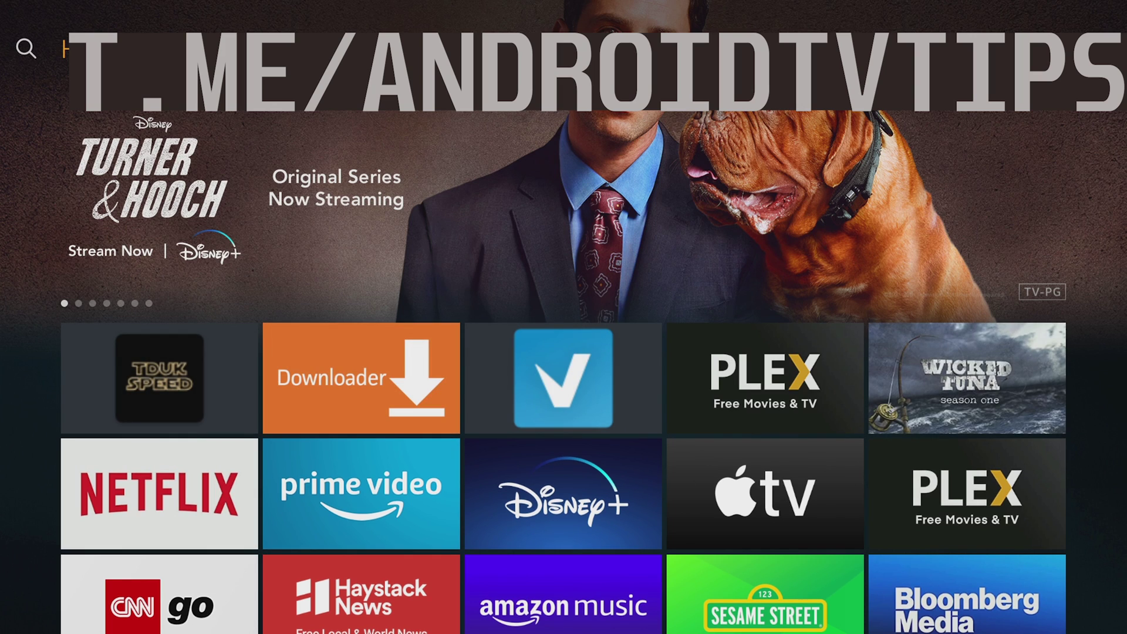
- Browse the featured page and This Week row, ending on Downloader in the Recent row
key(Right)
key(Right)
key(Right)
key(Down)
key(Down)
key(Down)
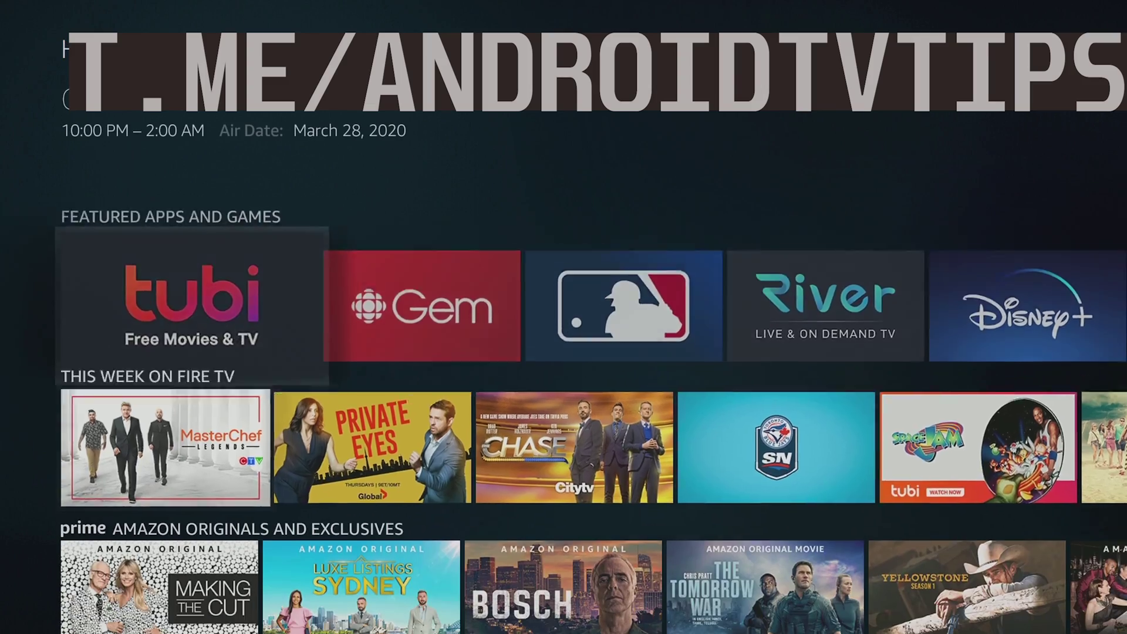
key(Right)
key(Right)
key(Right)
key(Right)
key(Right)
key(Right)
key(Left)
key(Left)
key(Left)
key(Left)
key(Left)
key(Escape)
key(Right)
key(Right)
key(Right)
key(Right)
key(Right)
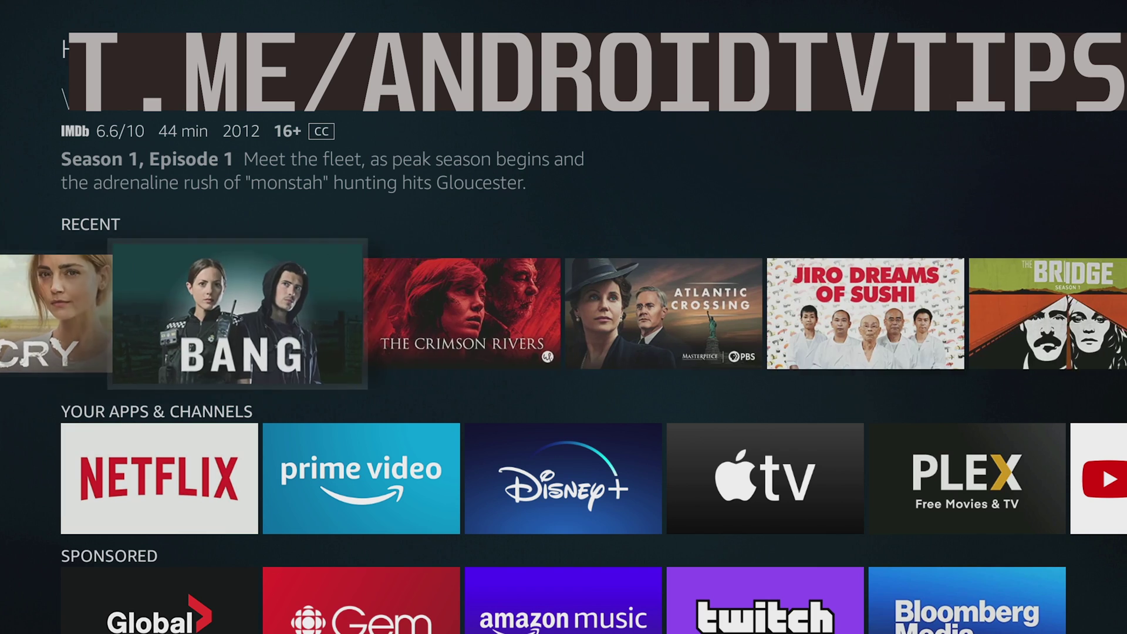
key(Right)
key(Right)
key(Left)
key(Left)
key(Left)
key(Left)
key(Left)
key(Left)
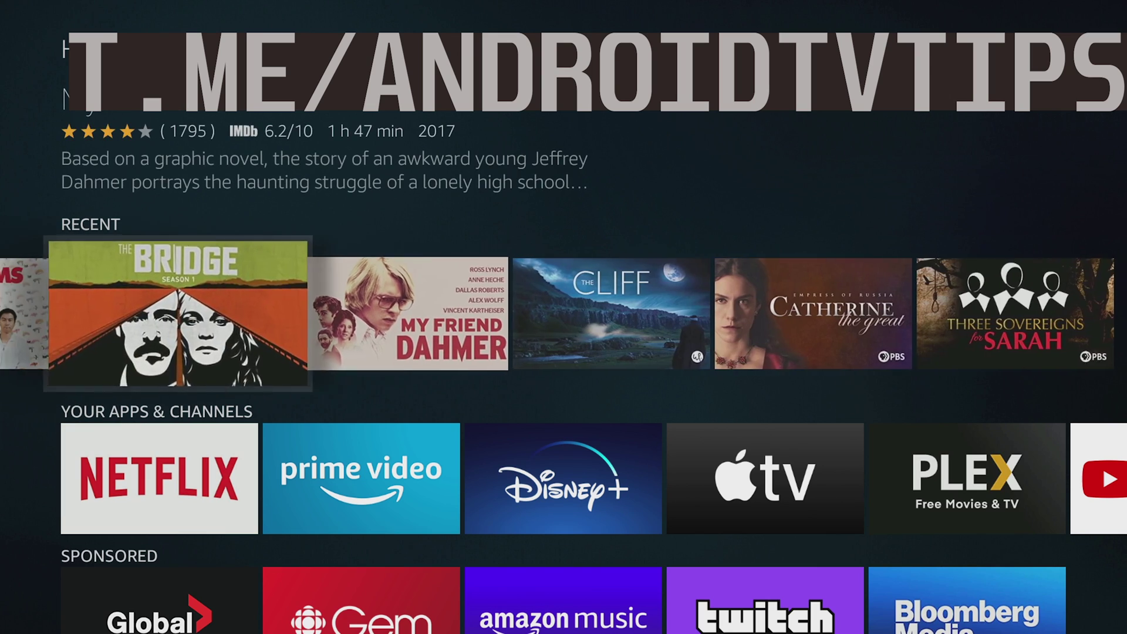
key(Left)
key(Left)
key(Left)
key(Left)
key(Left)
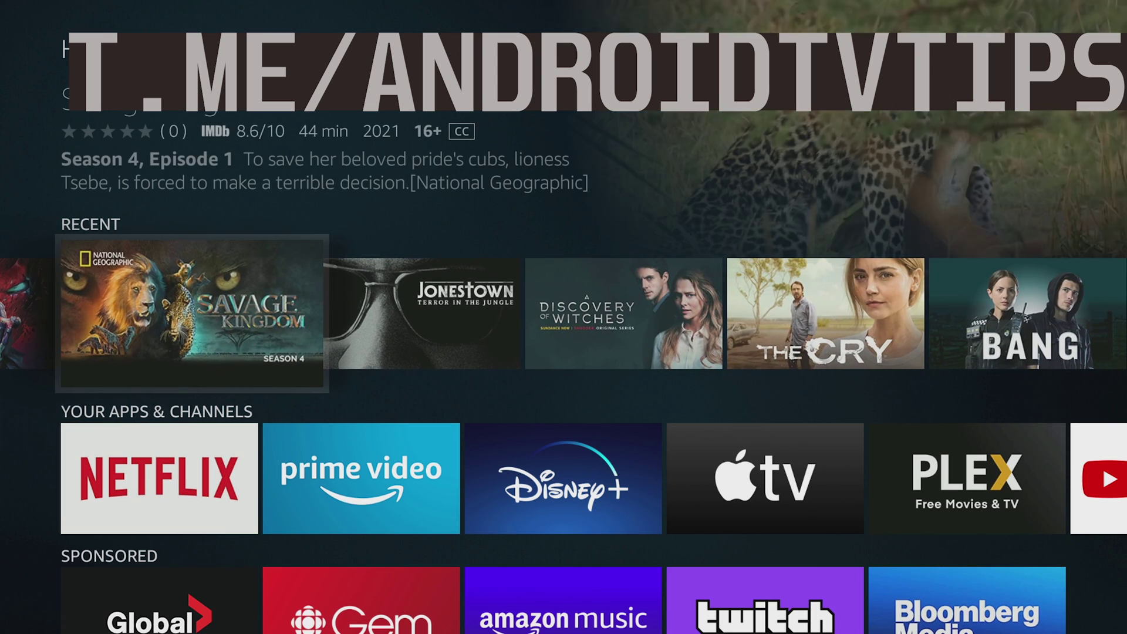
key(Left)
key(Left)
key(Left)
key(Left)
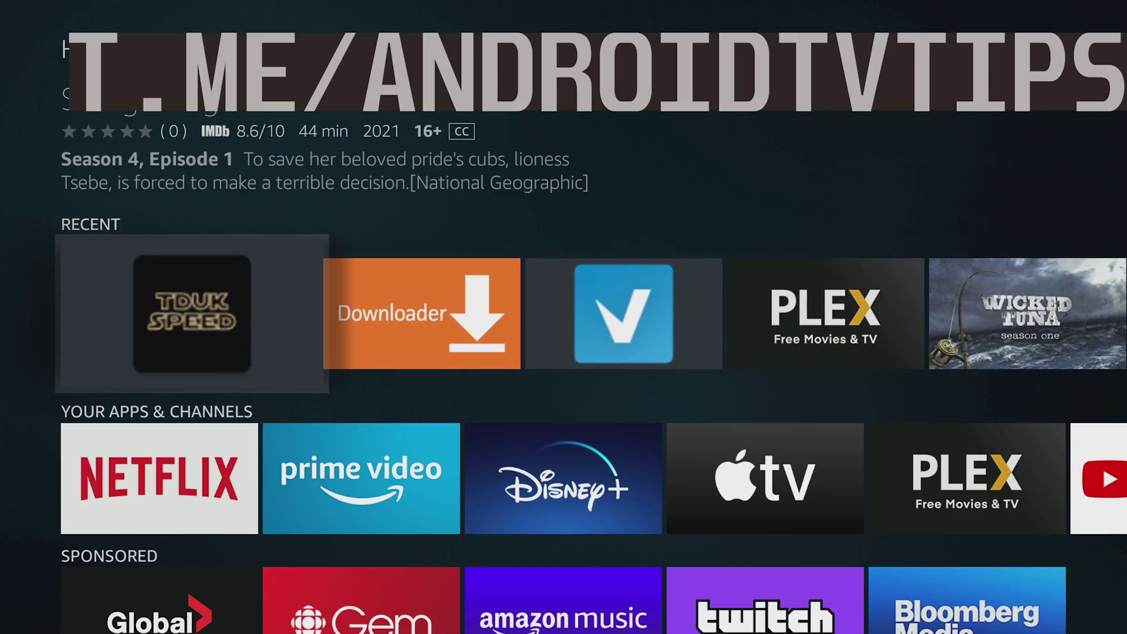
key(Right)
key(Down)
key(Down)
key(Down)
key(Down)
key(Up)
key(Up)
key(Up)
key(Up)
key(Up)
key(Up)
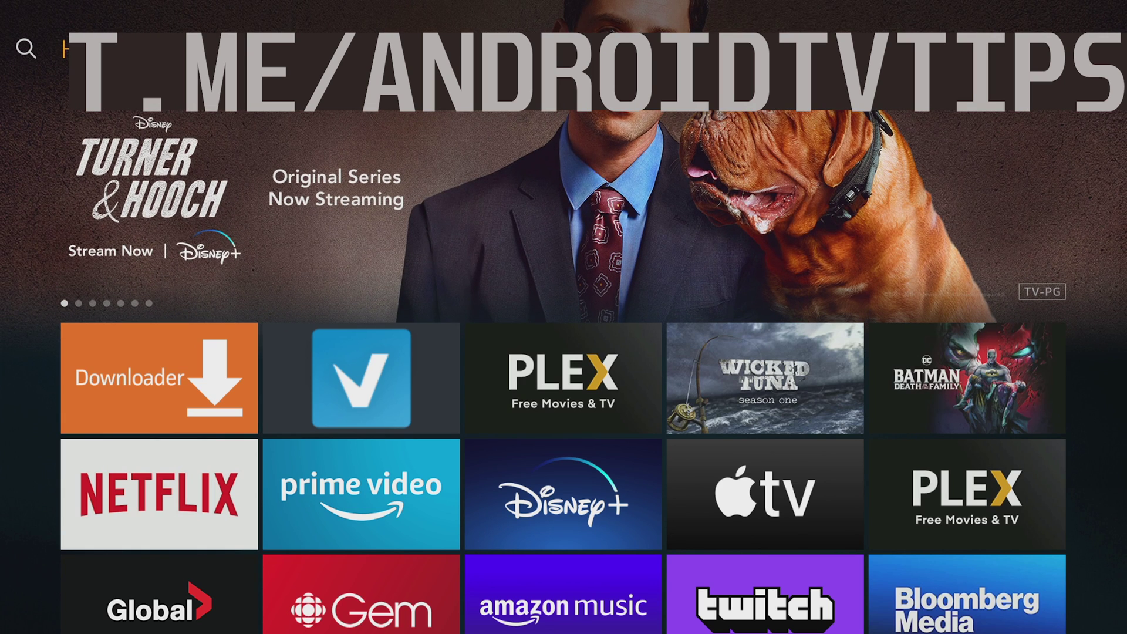
key(Down)
key(Down)
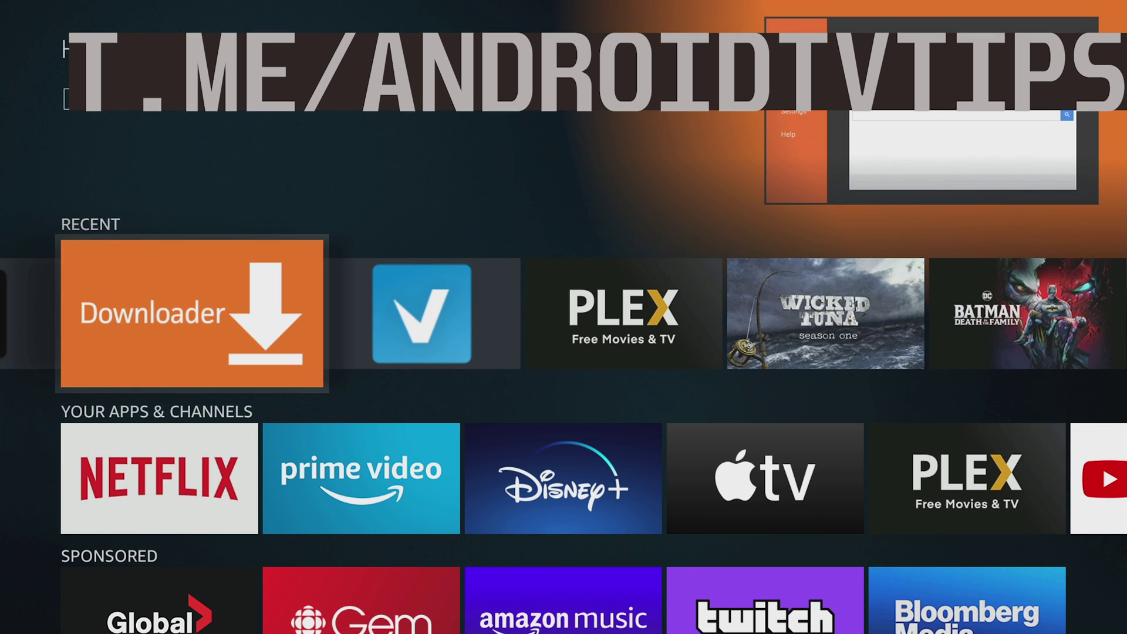